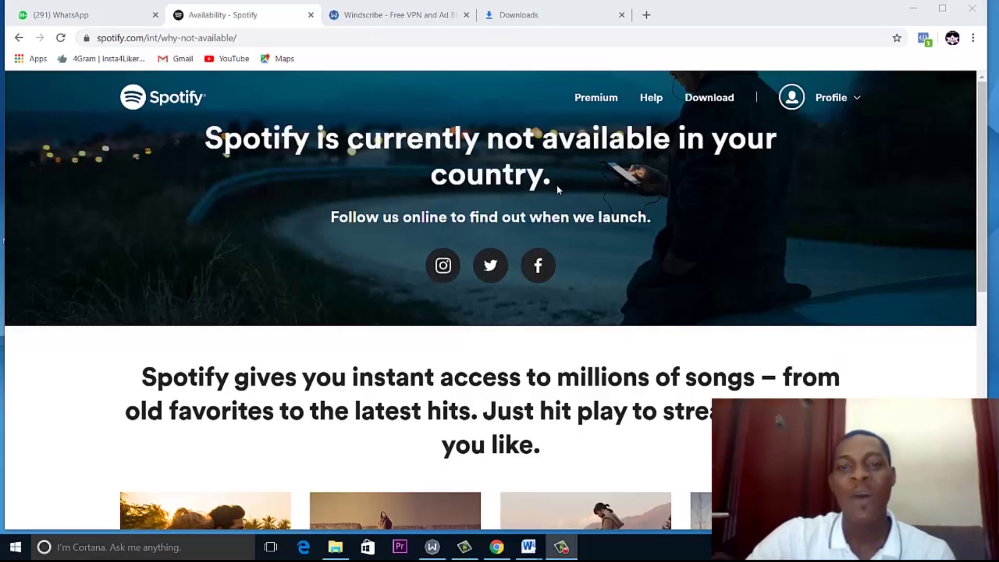
- Highlight the Spotify not-available headline, then switch to the Windscribe tab and select the windscribe.com address
{"action": "left_click_drag", "start_coordinate": [558, 190], "coordinate": [213, 135]}
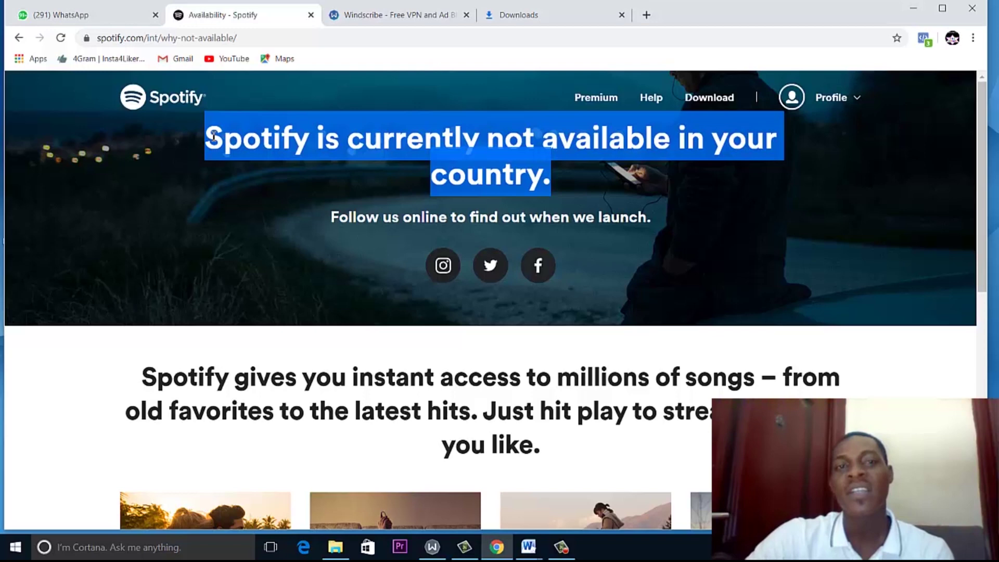
{"action": "left_click", "coordinate": [353, 15]}
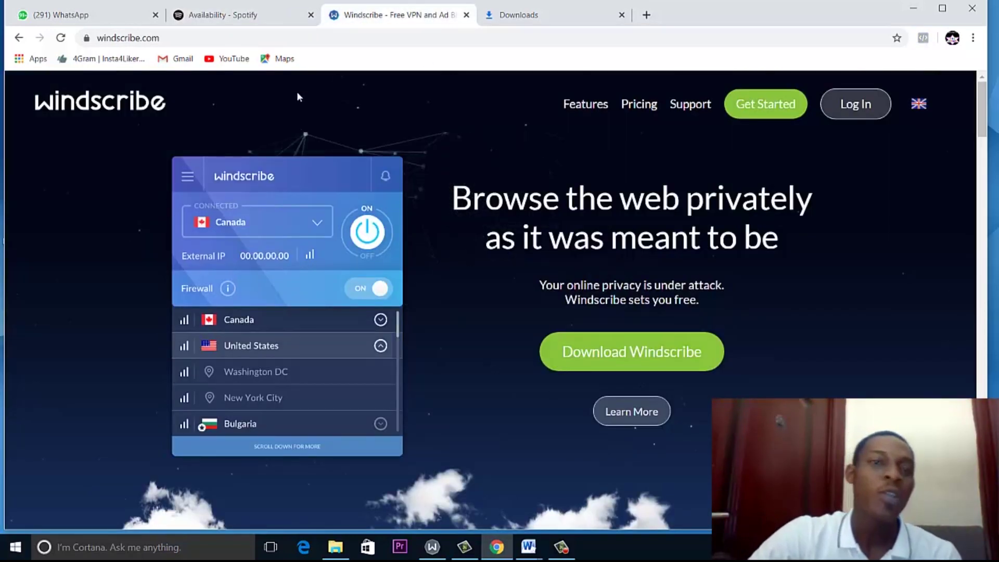
{"action": "left_click", "coordinate": [355, 39]}
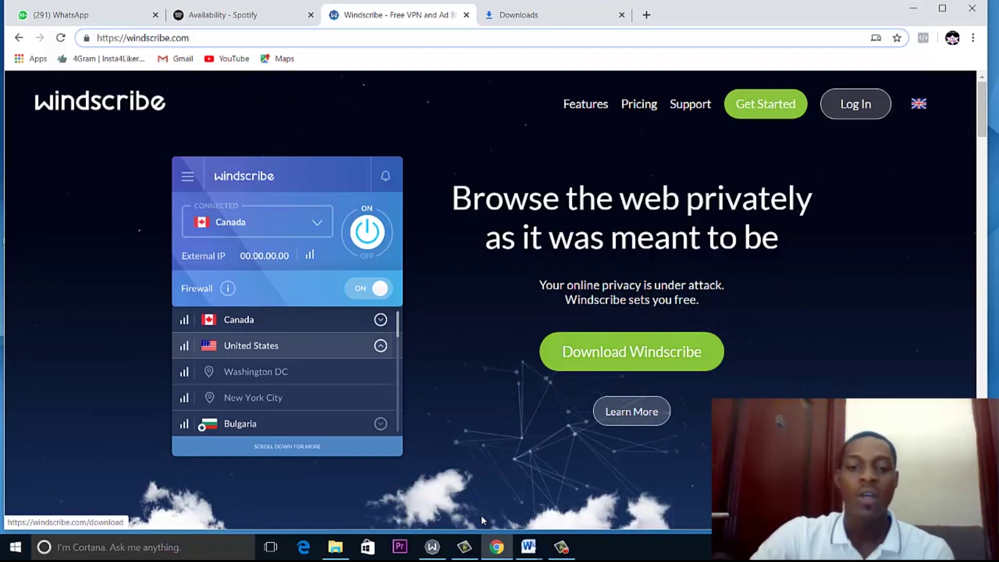
- Launch the Windscribe desktop app, move its window into view, and connect to the Best Location UK server
{"action": "left_click", "coordinate": [433, 546]}
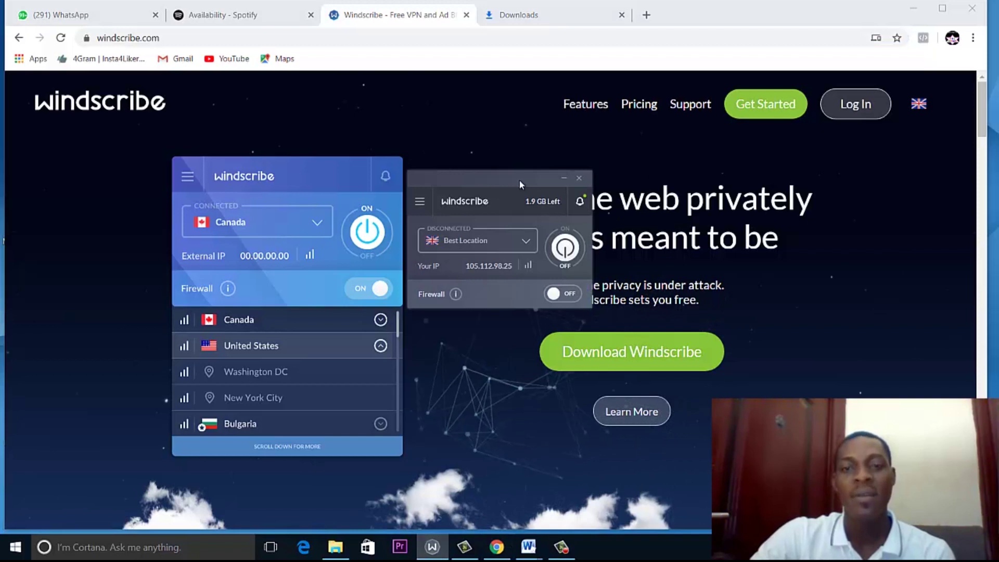
{"action": "left_click_drag", "start_coordinate": [523, 183], "coordinate": [556, 238]}
{"action": "left_click_drag", "start_coordinate": [554, 191], "coordinate": [555, 185]}
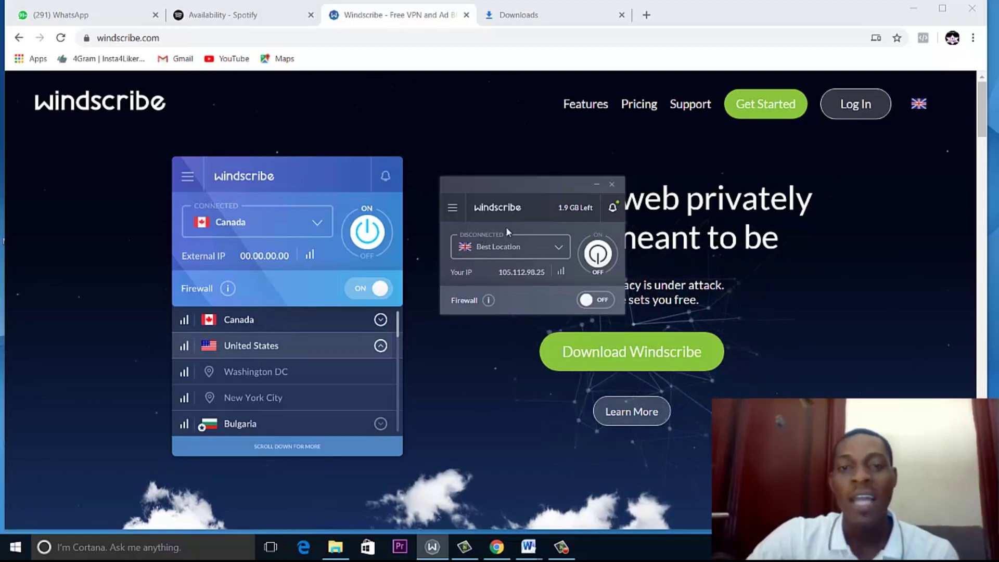
{"action": "left_click", "coordinate": [598, 254]}
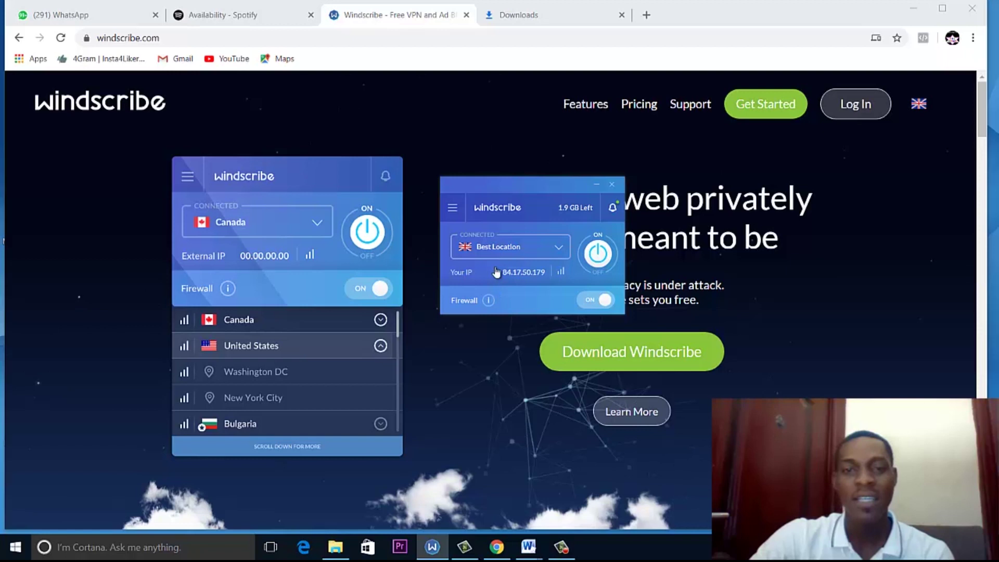
- In a new tab, search 'whatis myip,com' and open the whatismyip.com site
{"action": "left_click", "coordinate": [647, 14]}
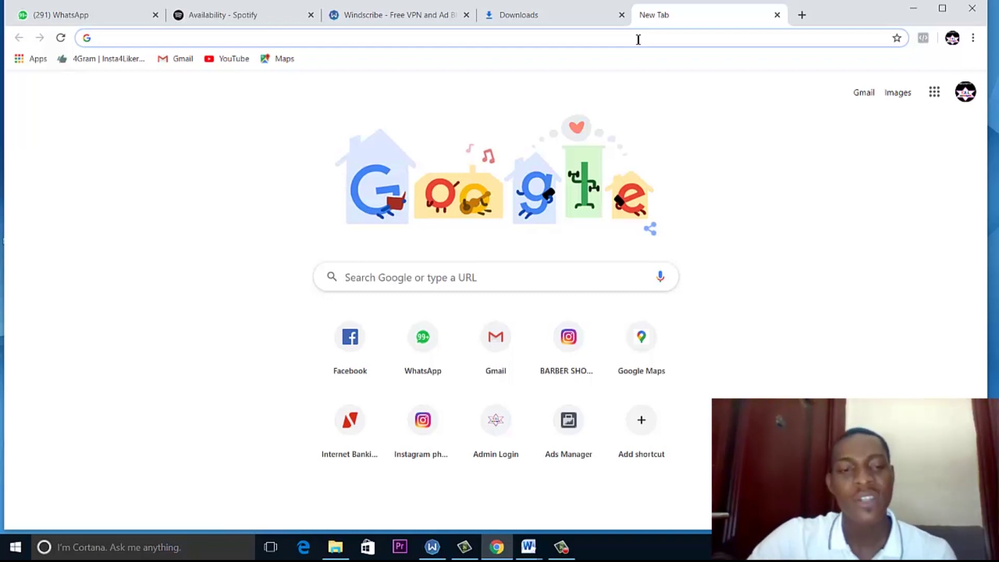
{"action": "type", "text": "wh"}
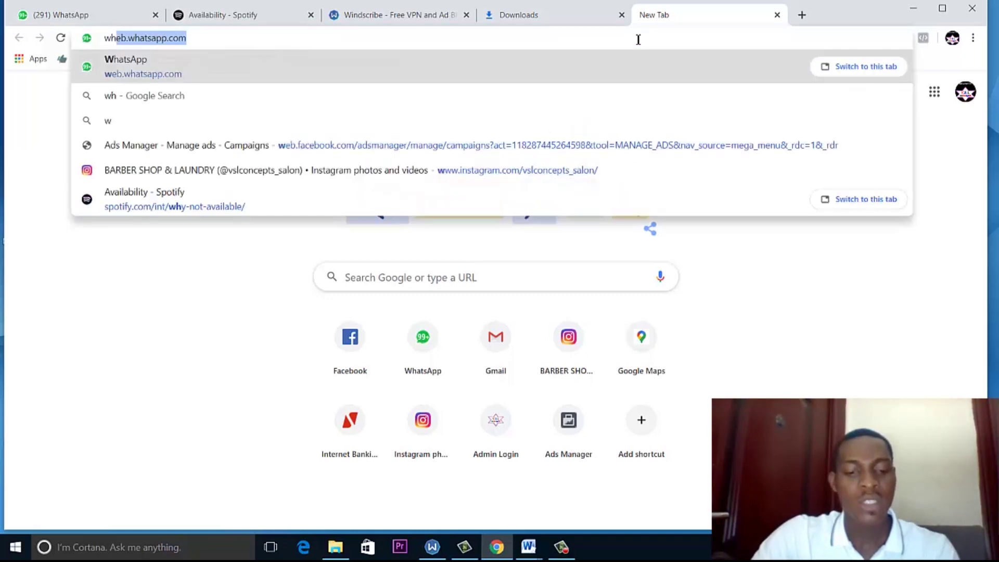
{"action": "type", "text": "atis my"}
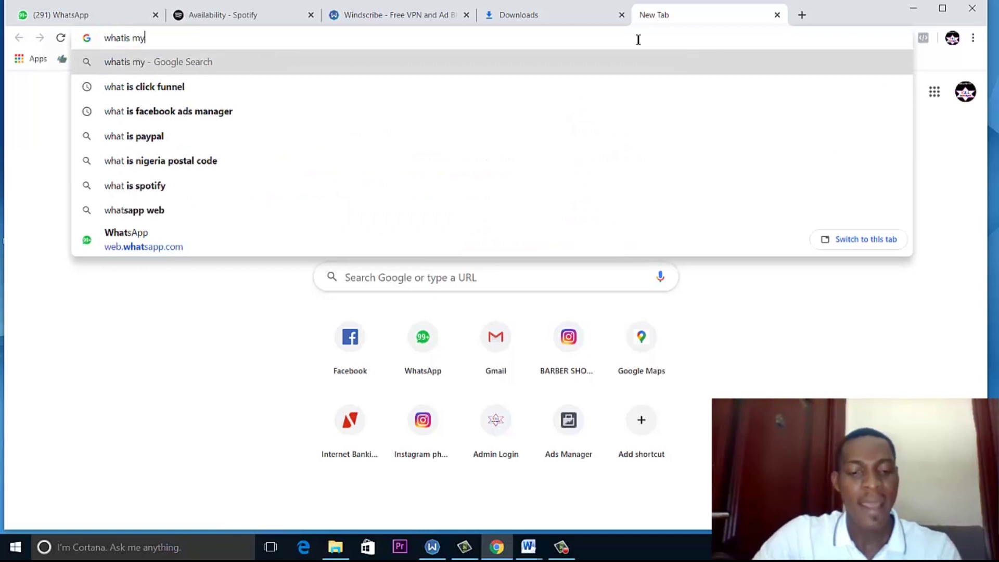
{"action": "type", "text": "ip,com"}
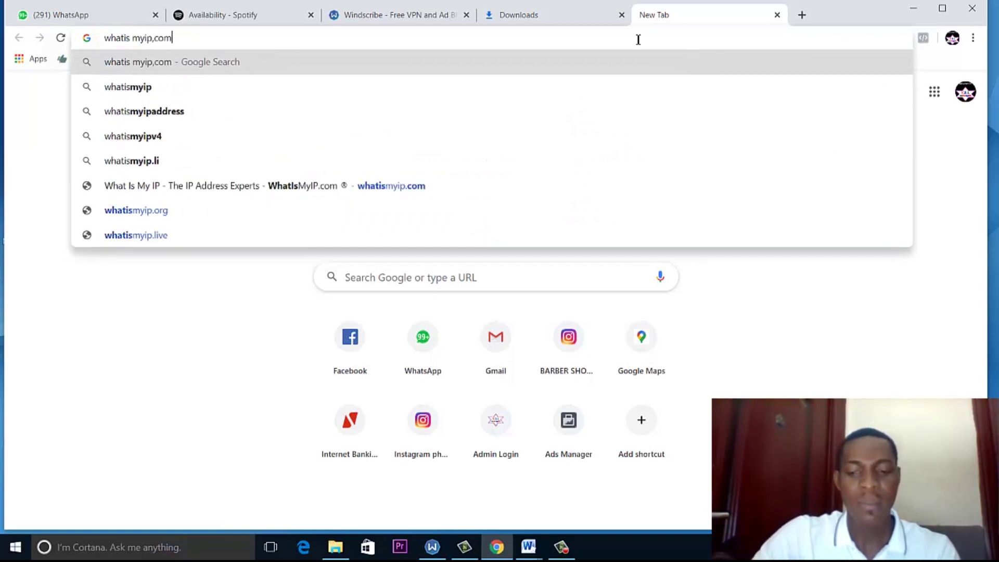
{"action": "key", "text": "Return"}
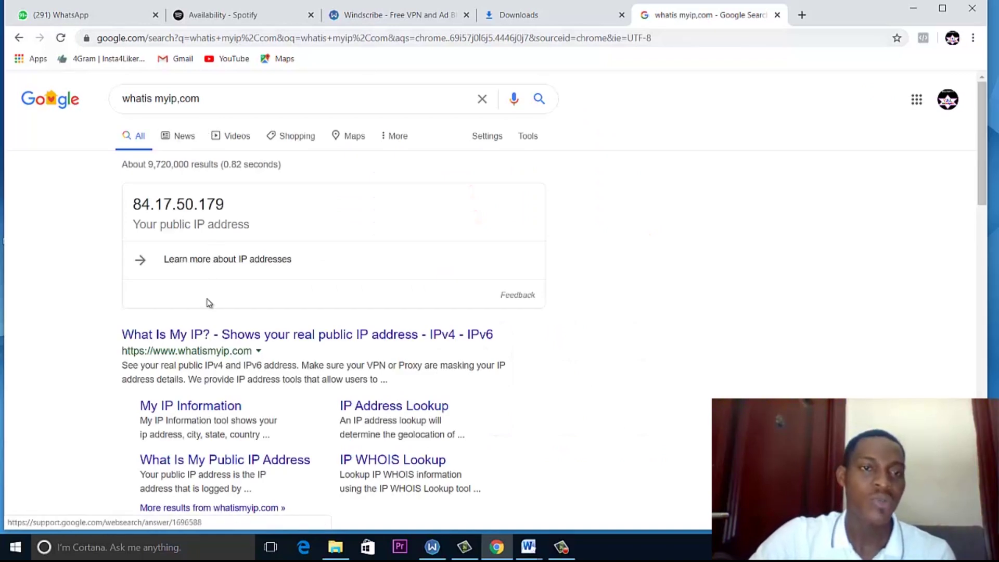
{"action": "left_click", "coordinate": [198, 336]}
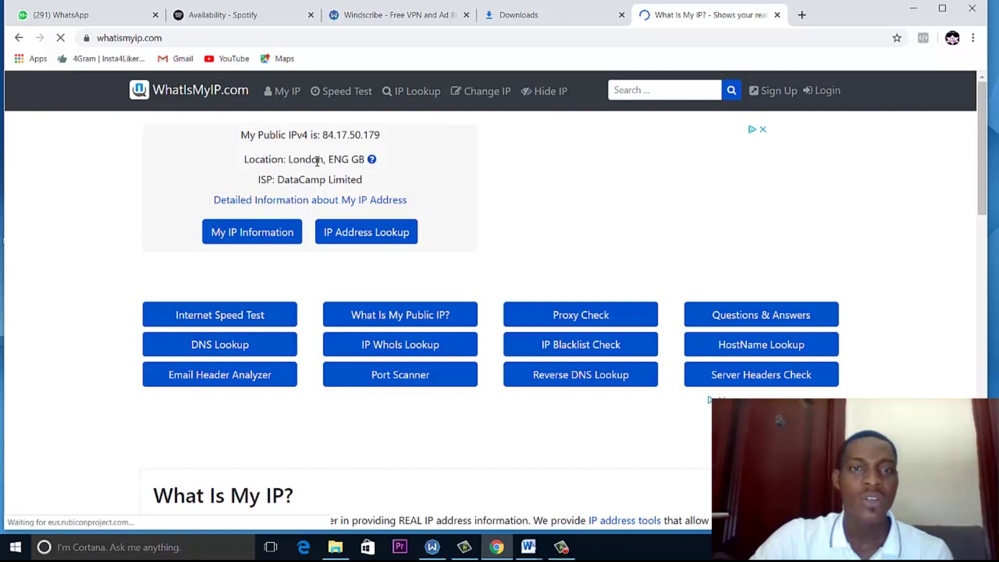
- Check that the IP location reads London, ENG GB, then return to the Spotify tab
{"action": "left_click_drag", "start_coordinate": [303, 165], "coordinate": [337, 162]}
{"action": "left_click", "coordinate": [338, 161]}
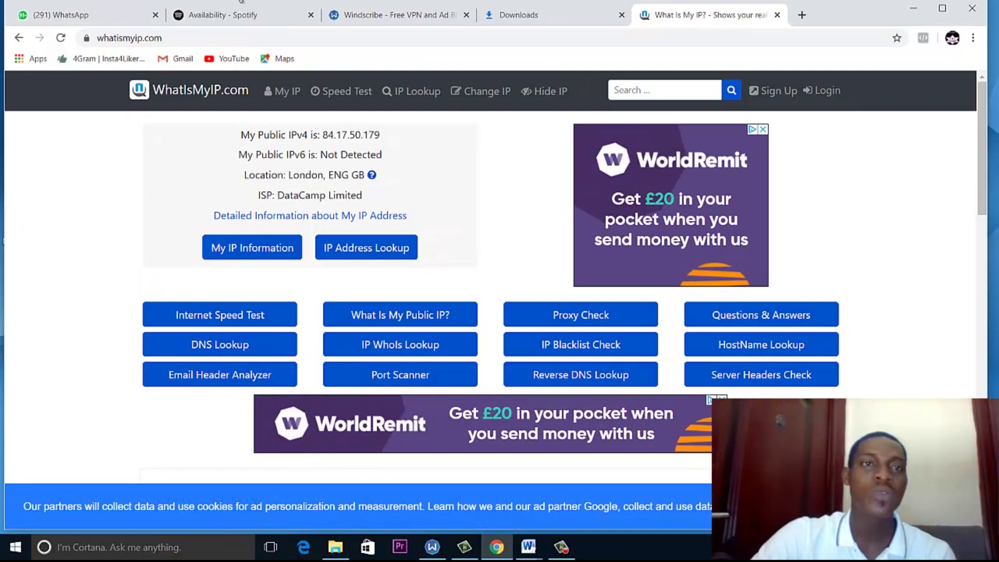
{"action": "left_click", "coordinate": [245, 17]}
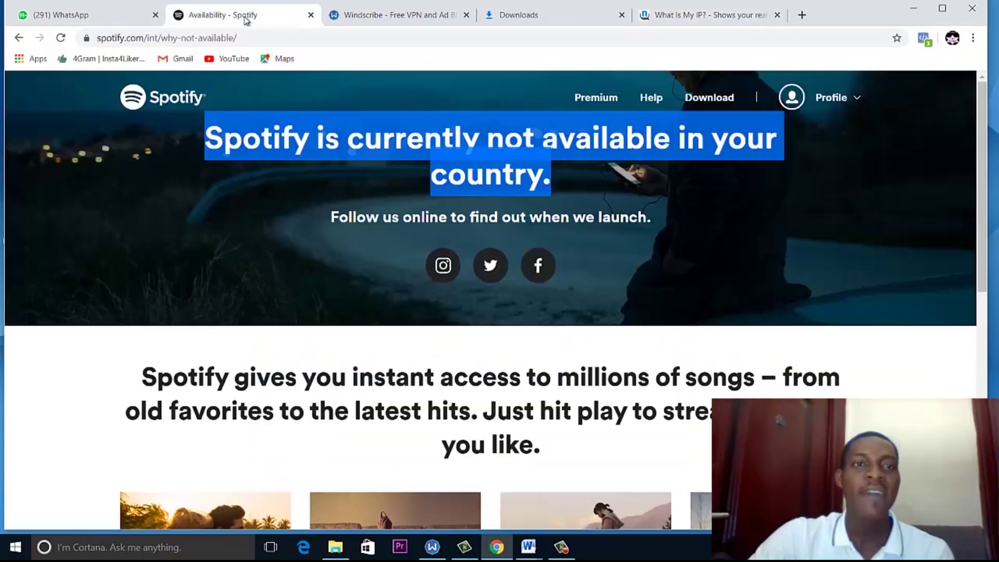
- Remove /int/why-not-available/ from the address to load the main spotify.com site
{"action": "left_click", "coordinate": [297, 160]}
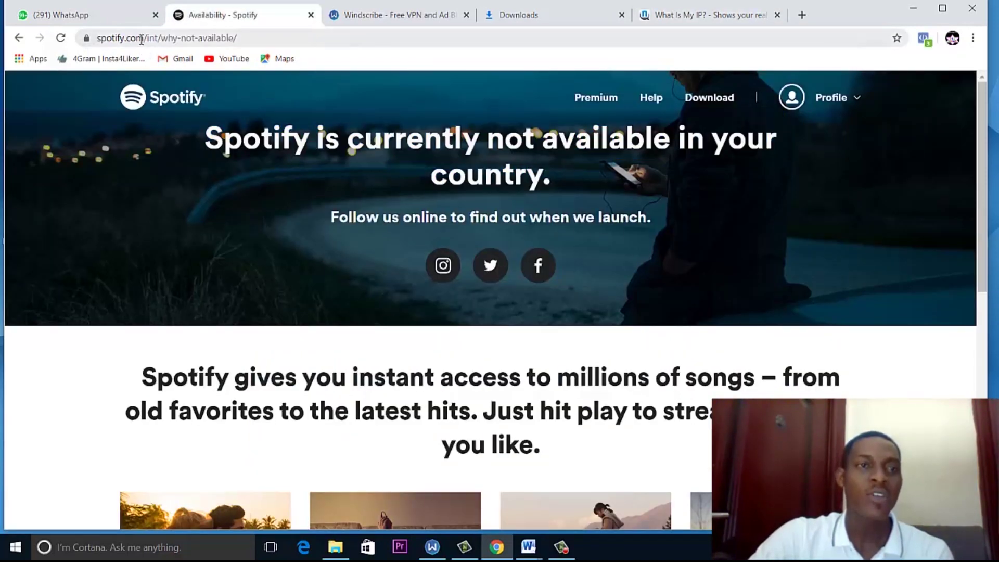
{"action": "left_click_drag", "start_coordinate": [141, 40], "coordinate": [265, 40]}
{"action": "key", "text": "BackSpace"}
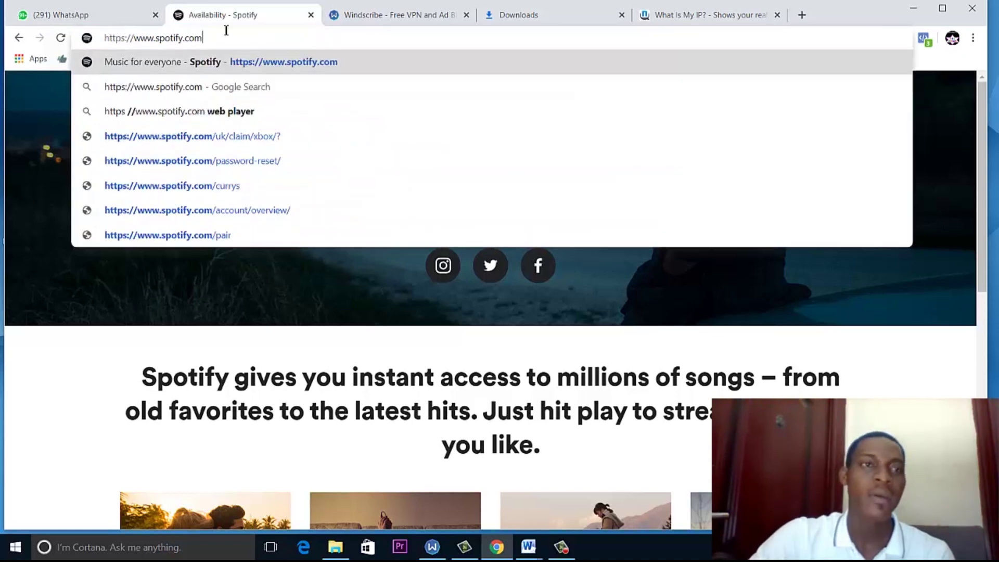
{"action": "left_click", "coordinate": [60, 38]}
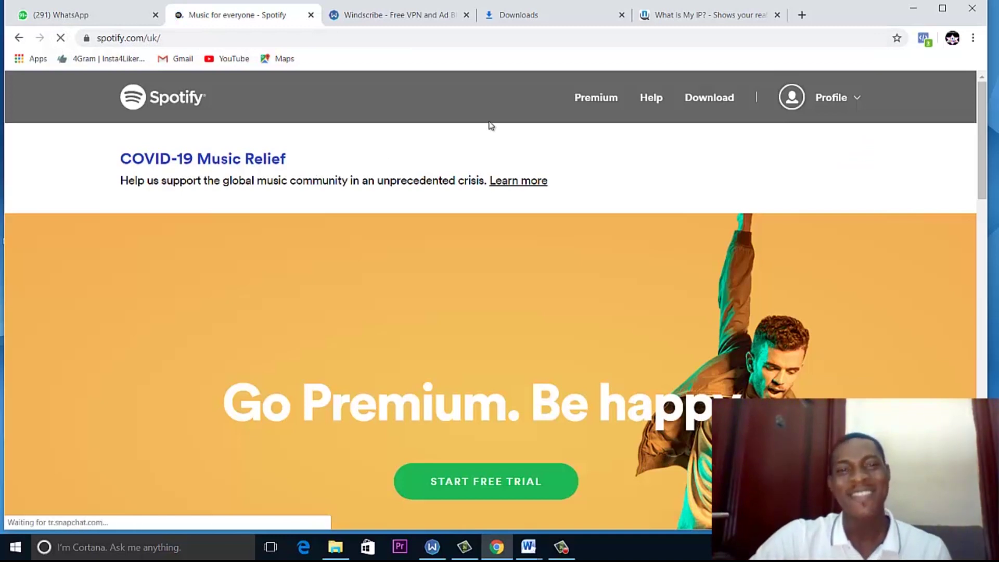
- Go from the spotify.com/uk homepage to the Windows download page, downloading SpotifySetup (3).exe
{"action": "left_click_drag", "start_coordinate": [106, 162], "coordinate": [633, 186]}
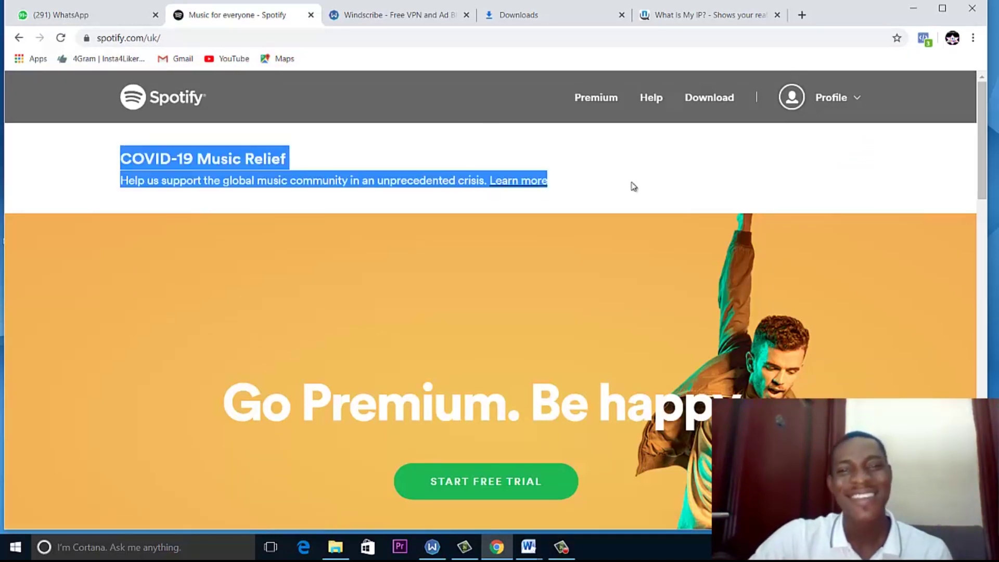
{"action": "left_click", "coordinate": [632, 183]}
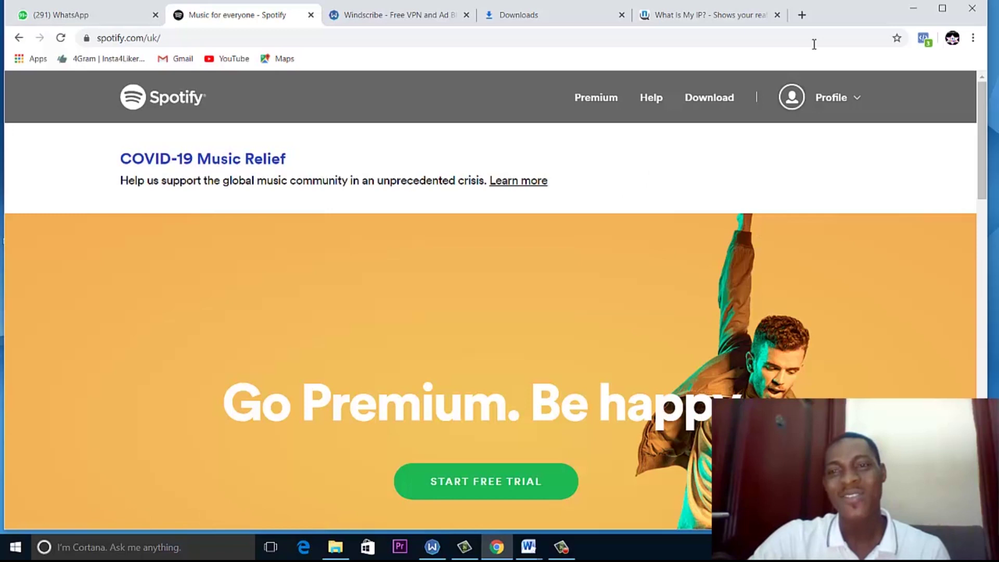
{"action": "left_click", "coordinate": [716, 104]}
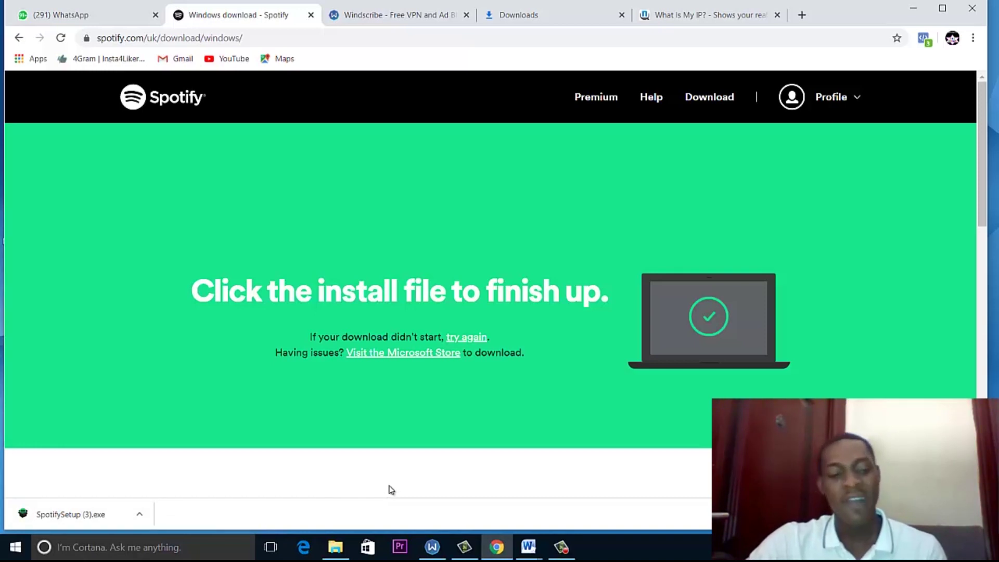
- Launch the Spotify desktop app from its desktop shortcut and sign in with the account password
{"action": "key", "text": "super+d"}
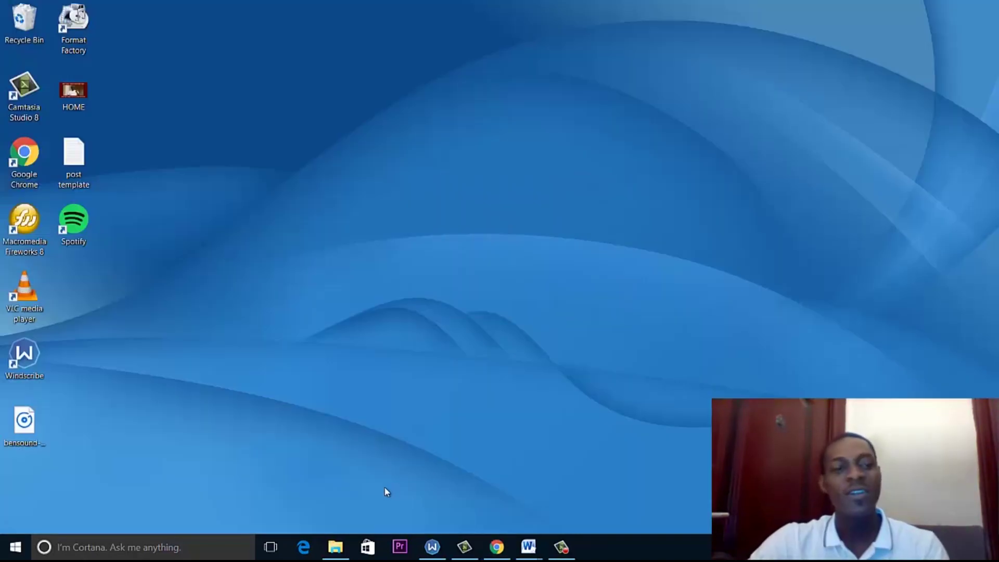
{"action": "double_click", "coordinate": [74, 243]}
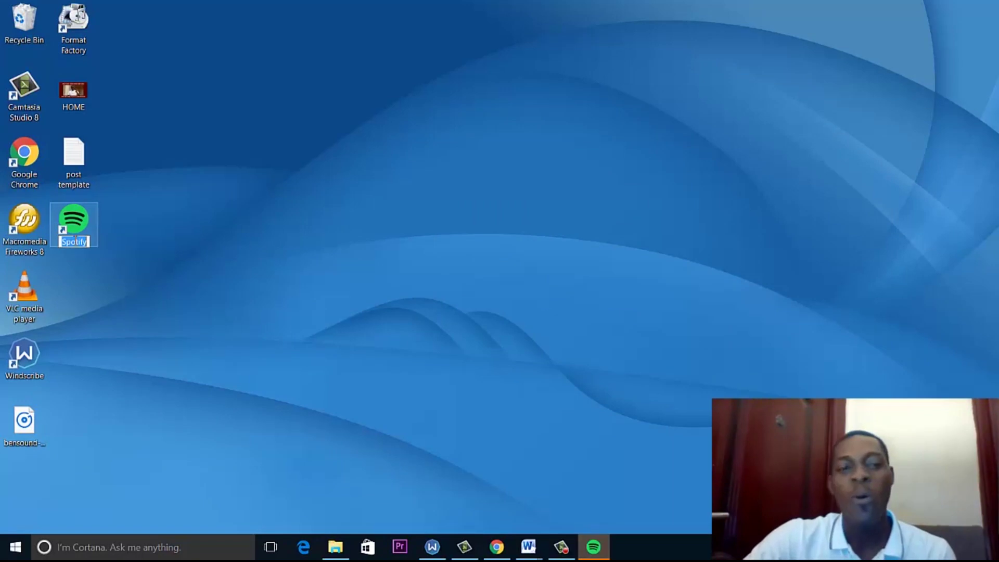
{"action": "left_click", "coordinate": [78, 233]}
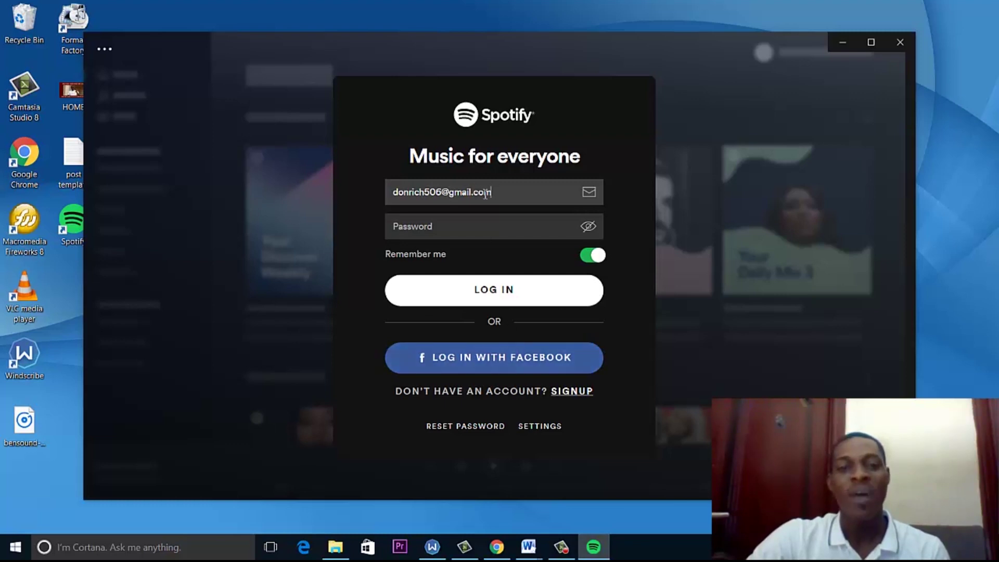
{"action": "left_click", "coordinate": [496, 231]}
{"action": "type", "text": "•••••"}
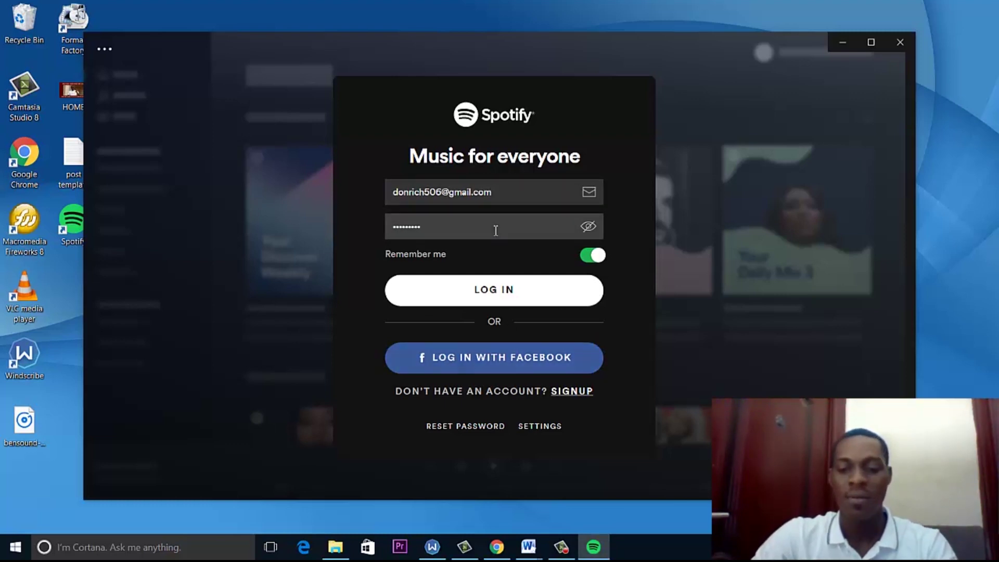
{"action": "key", "text": "Return"}
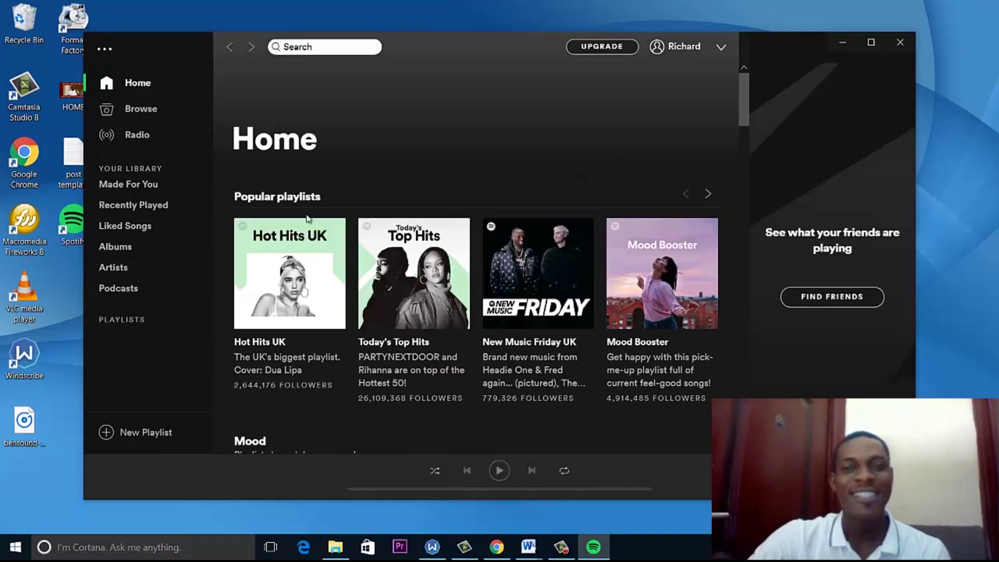
- Scroll through the Spotify Home page of Popular playlists such as Hot Hits UK
{"action": "left_click_drag", "start_coordinate": [746, 103], "coordinate": [753, 64]}
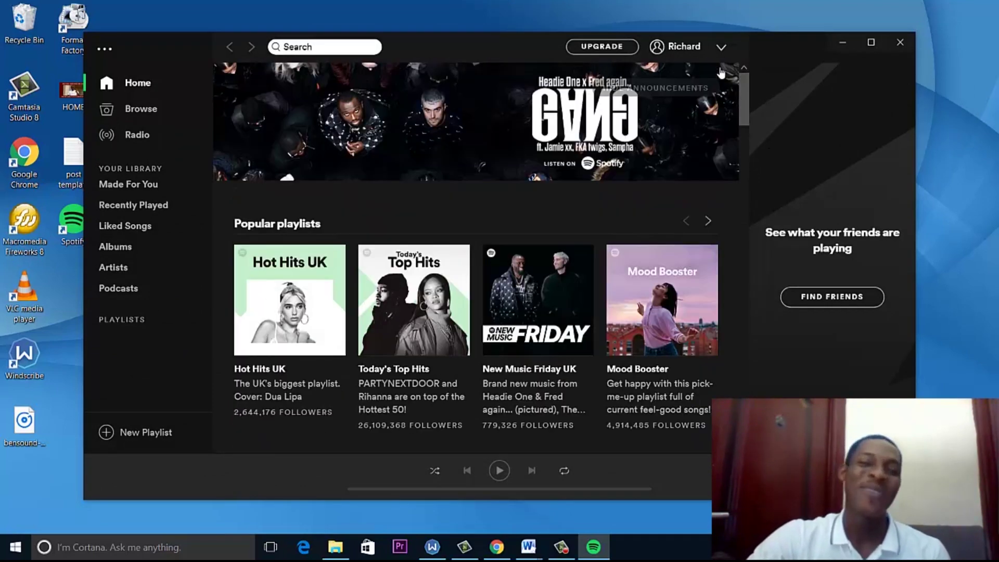
{"action": "scroll", "coordinate": [726, 78], "scroll_direction": "down", "scroll_amount": 5}
{"action": "scroll", "coordinate": [732, 86], "scroll_direction": "up", "scroll_amount": 5}
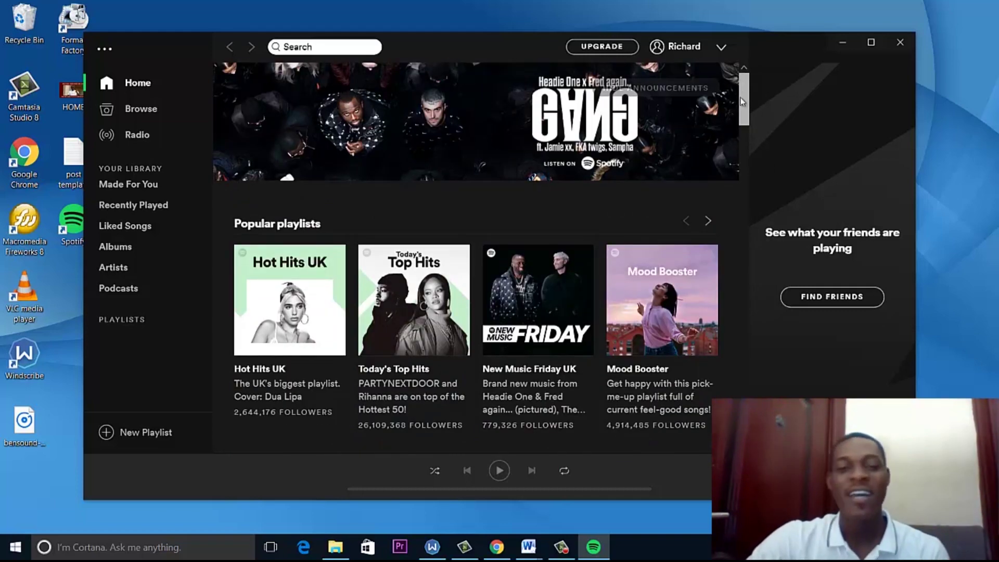
{"action": "left_click_drag", "start_coordinate": [742, 102], "coordinate": [744, 78]}
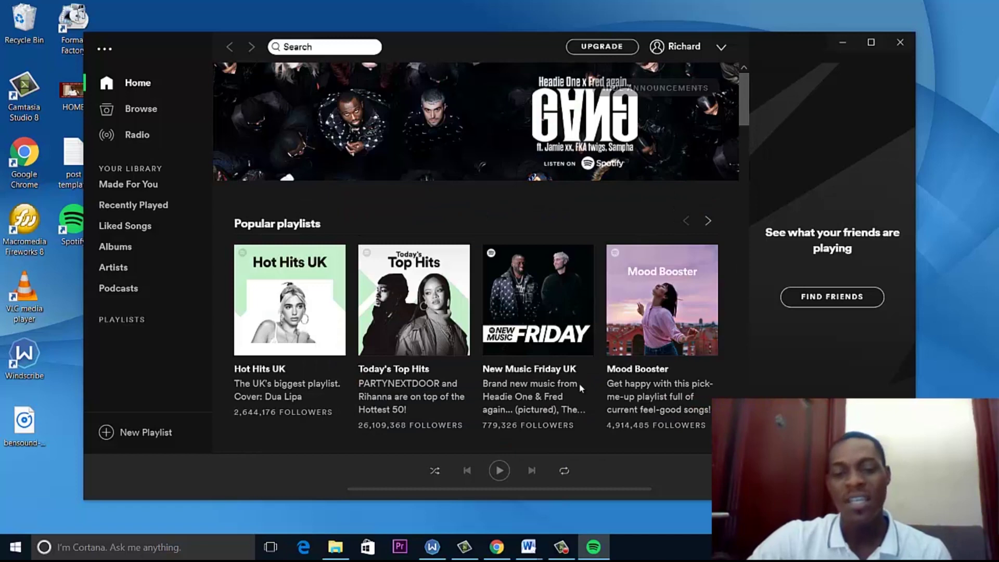
- Back in Chrome, view the WhatIsMyIP.com tab confirming the London, ENG GB location
{"action": "left_click", "coordinate": [496, 546]}
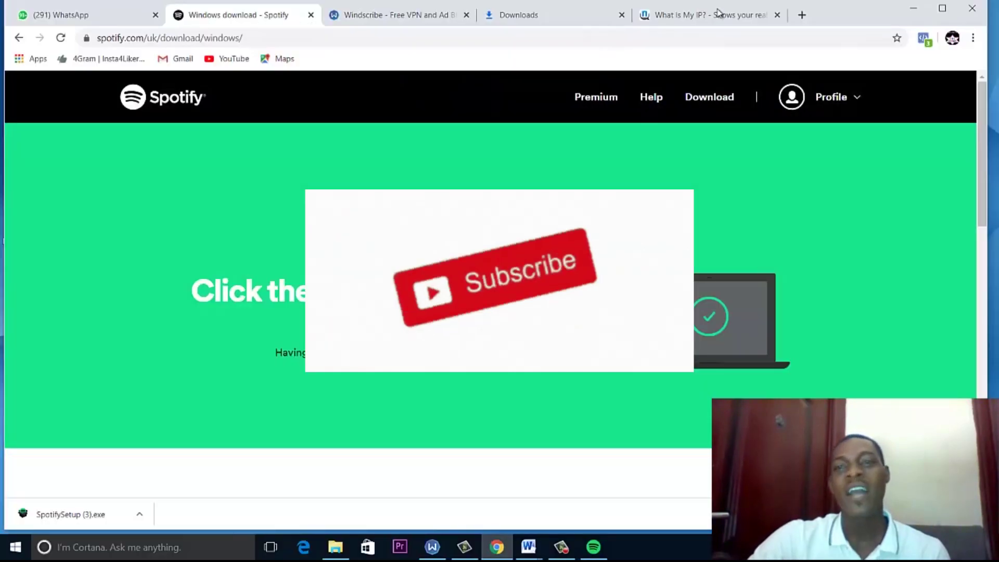
{"action": "left_click", "coordinate": [718, 16]}
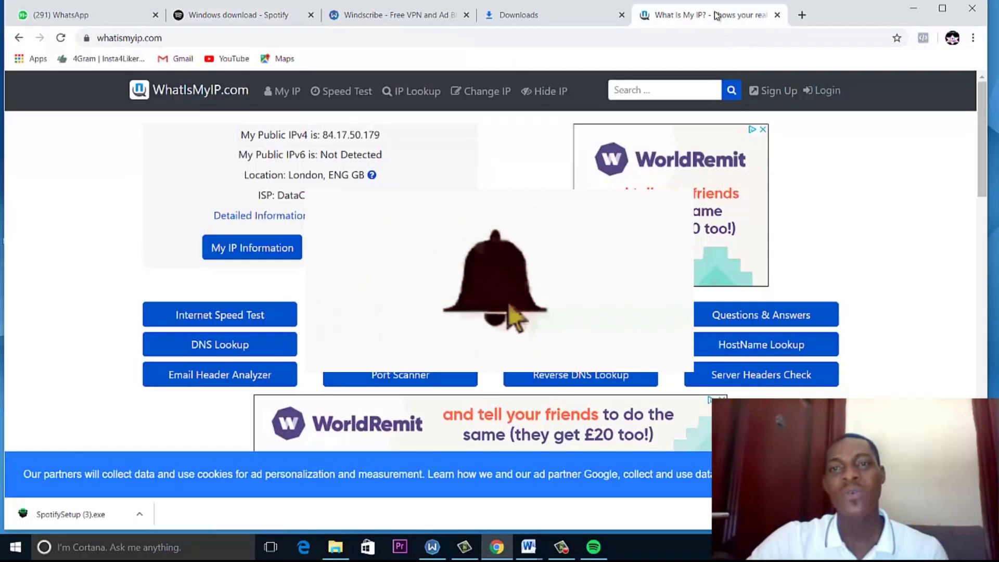
{"action": "left_click", "coordinate": [709, 32]}
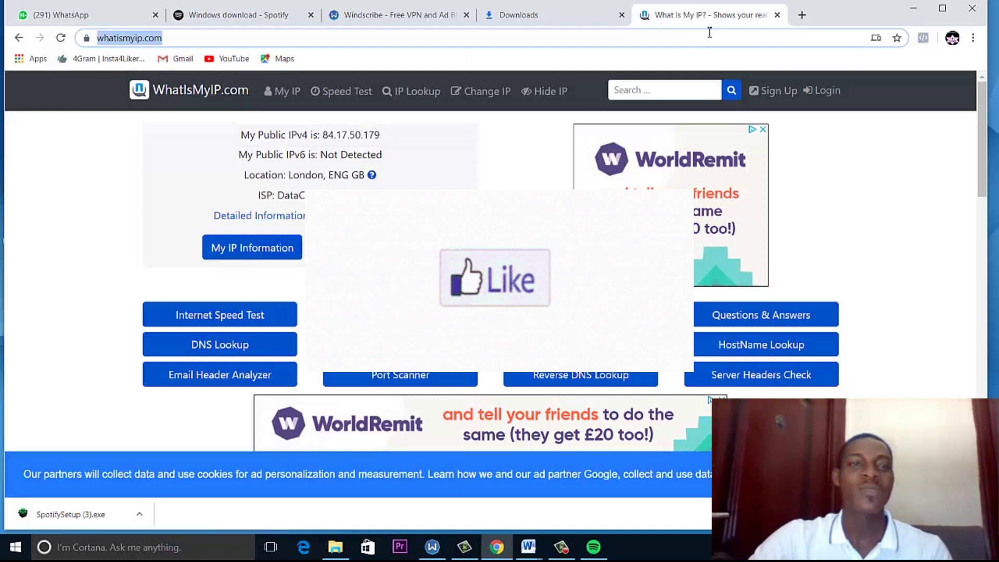
- Open an empty new tab, check the downloads list, and return to the Spotify Windows download page
{"action": "left_click", "coordinate": [805, 18]}
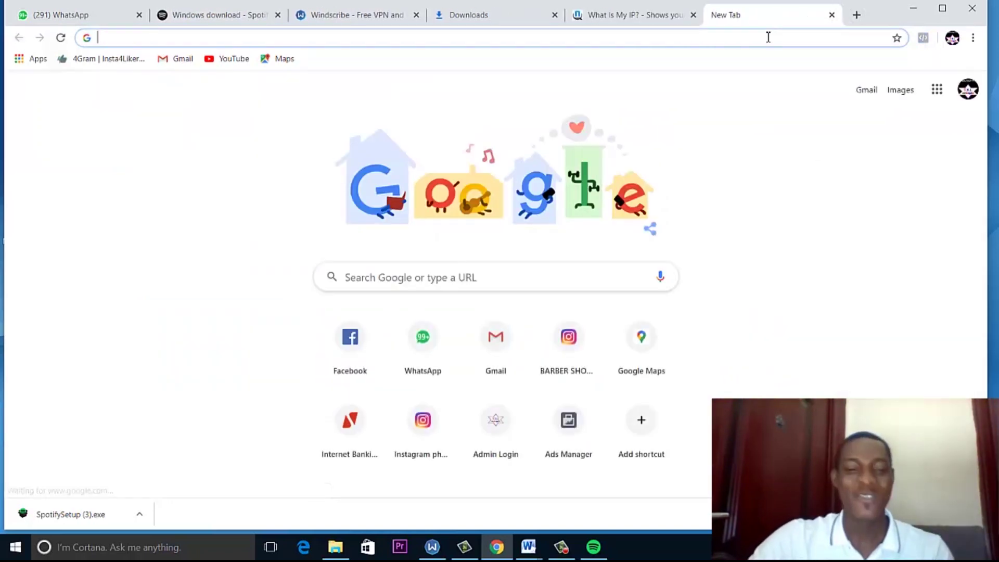
{"action": "type", "text": "you"}
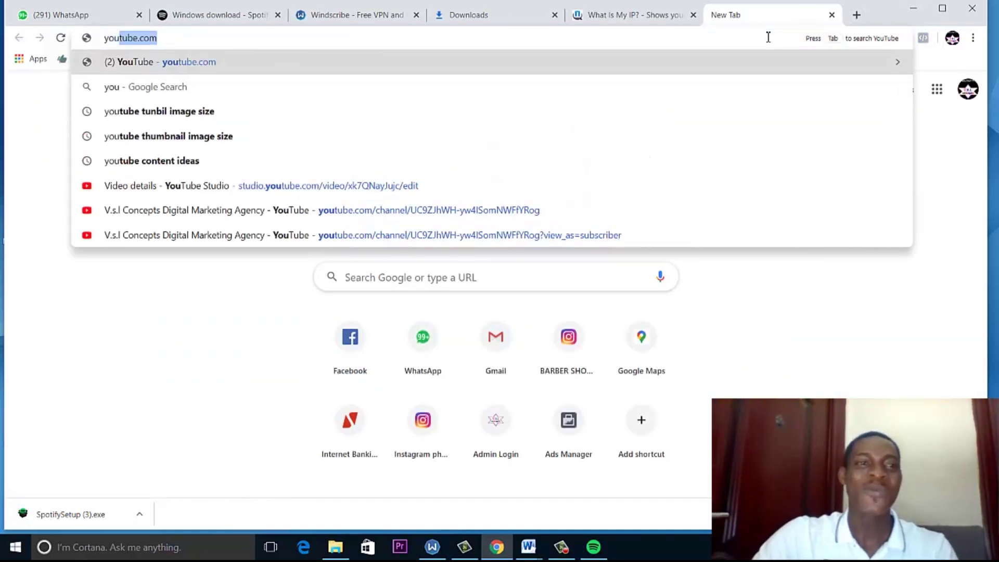
{"action": "key", "text": "BackSpace"}
{"action": "key", "text": "BackSpace"}
{"action": "key", "text": "BackSpace"}
{"action": "key", "text": "BackSpace"}
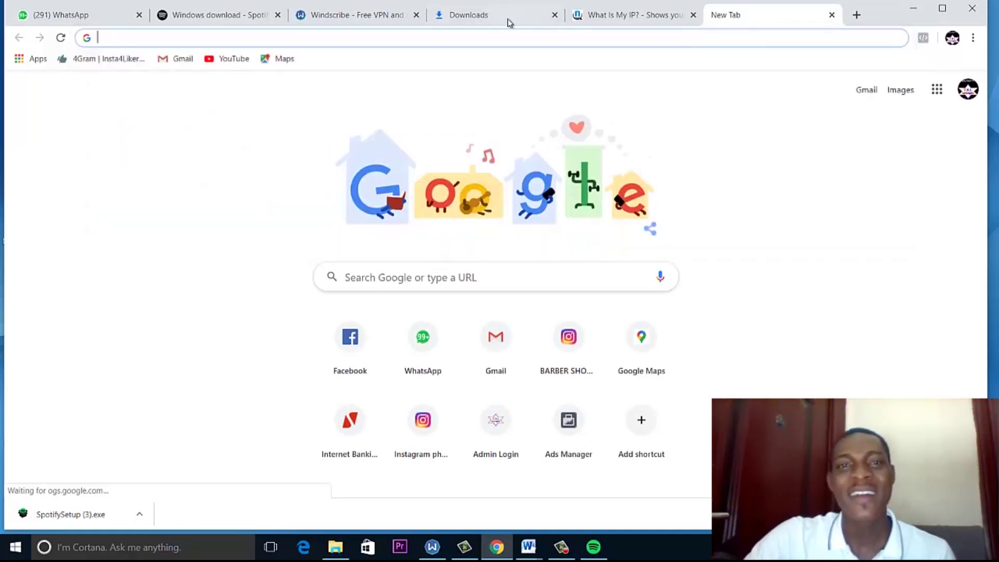
{"action": "left_click", "coordinate": [510, 21]}
{"action": "left_click", "coordinate": [223, 18]}
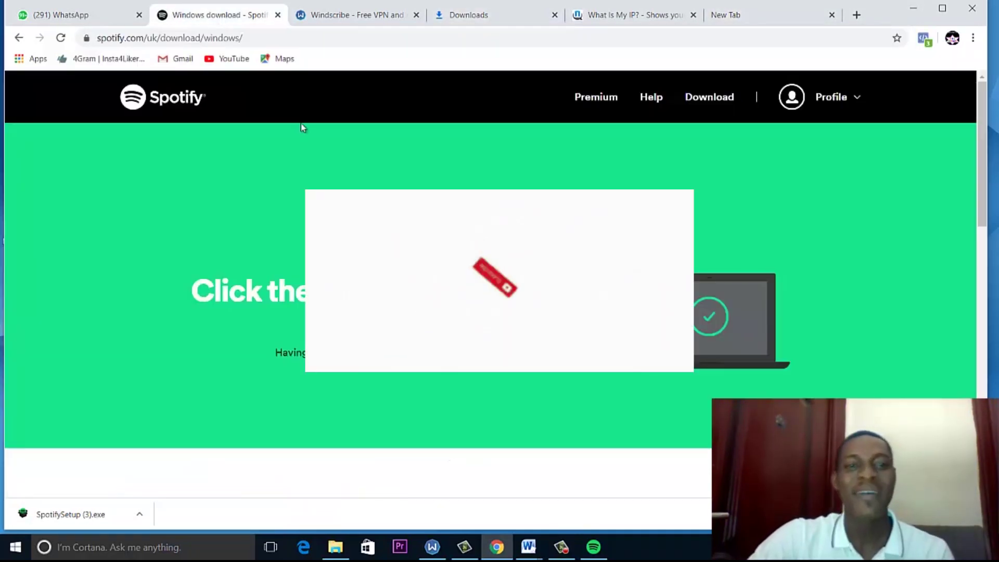